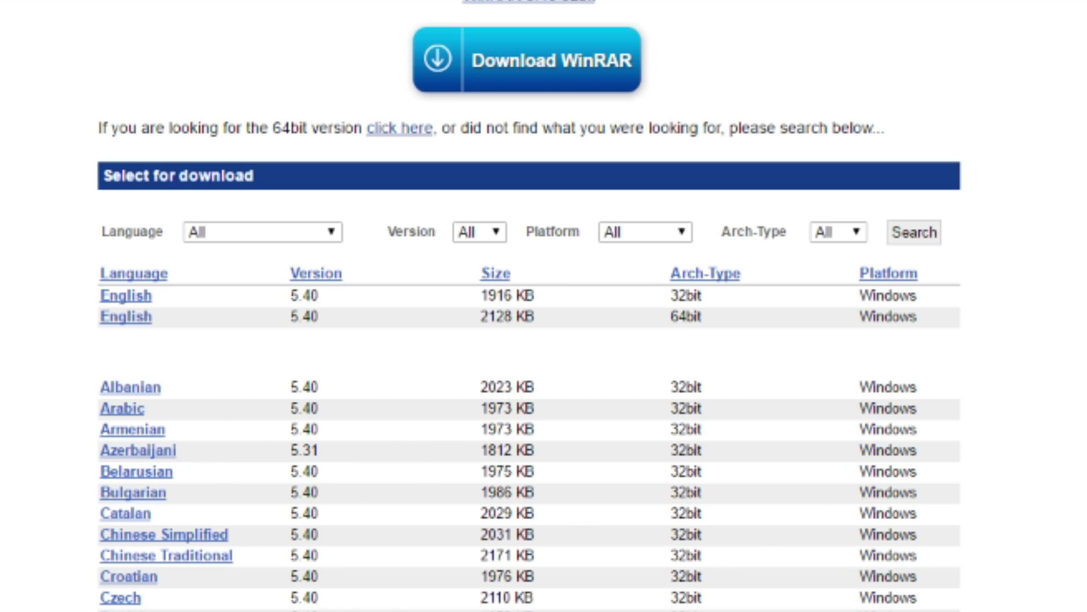
# Start the English 64-bit WinRAR 5.40 download and close the extra download prompt.
pyautogui.scroll(-10, 405, 554)
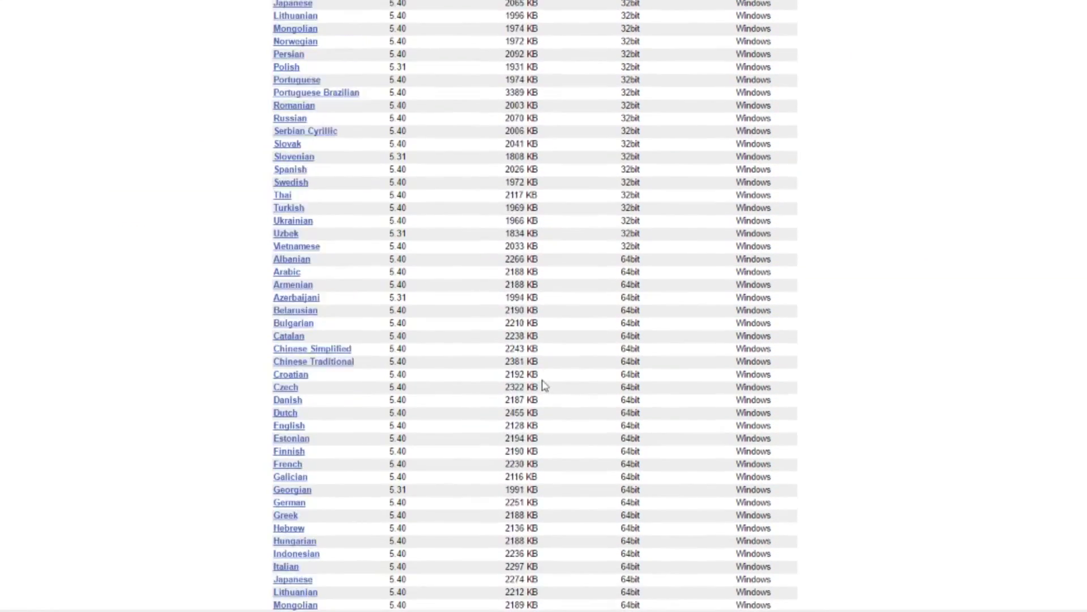
pyautogui.scroll(10, 560, 553)
pyautogui.scroll(2, 554, 336)
pyautogui.click(288, 313)
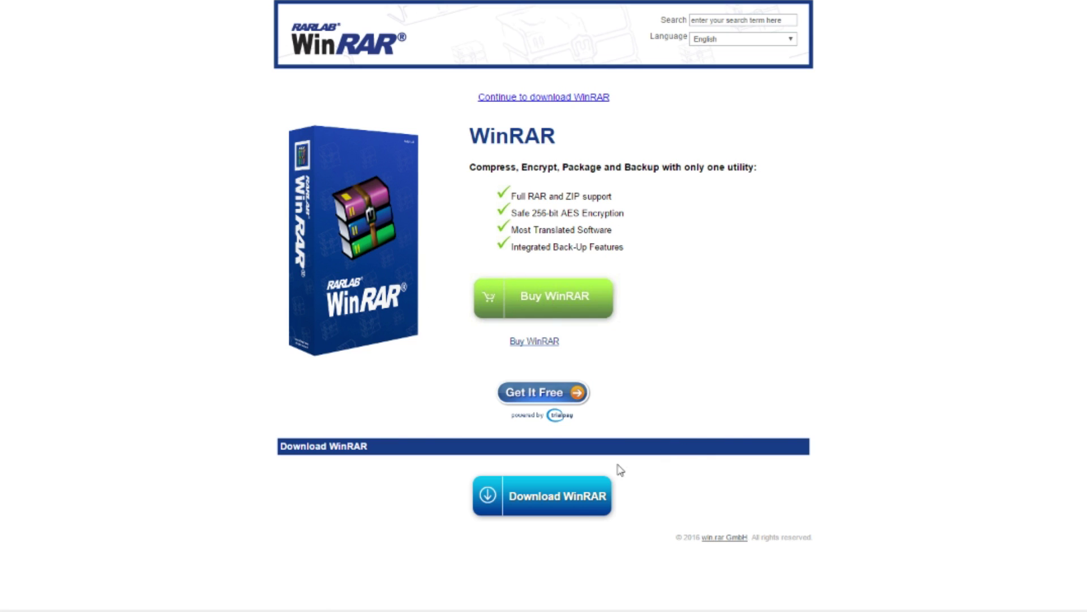
pyautogui.click(580, 498)
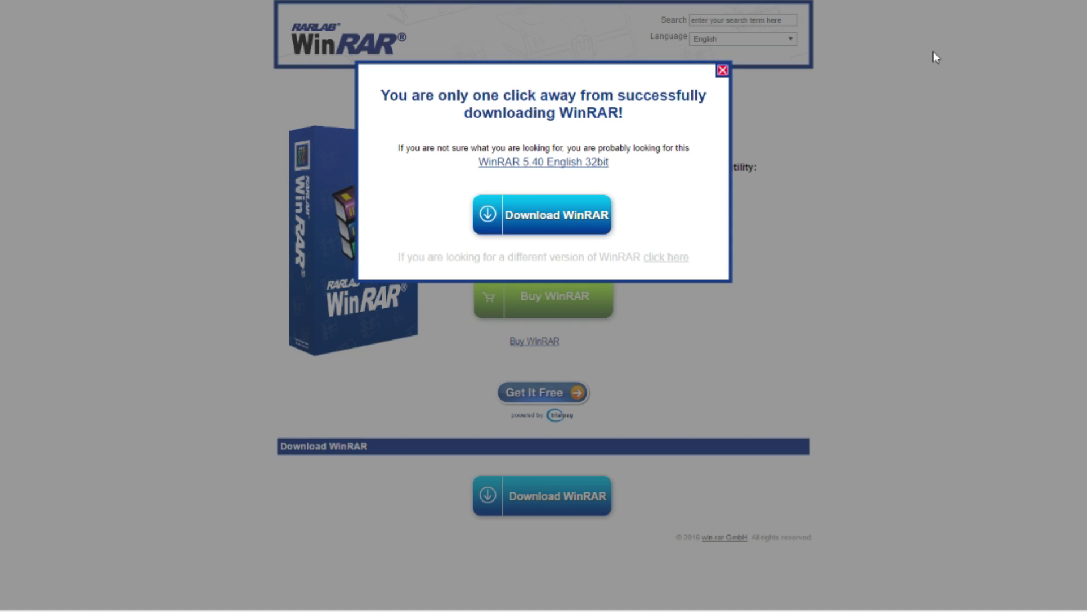
pyautogui.click(723, 72)
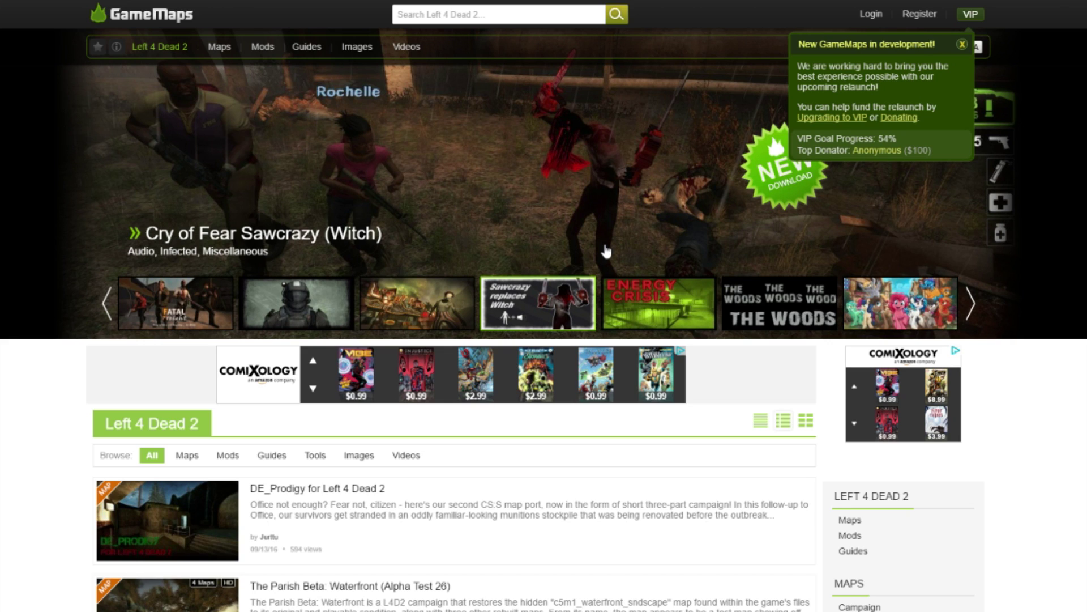
# Filter the Left 4 Dead 2 section to Maps and scroll to the newest entry, DE_Prodigy.
pyautogui.moveTo(180, 48)
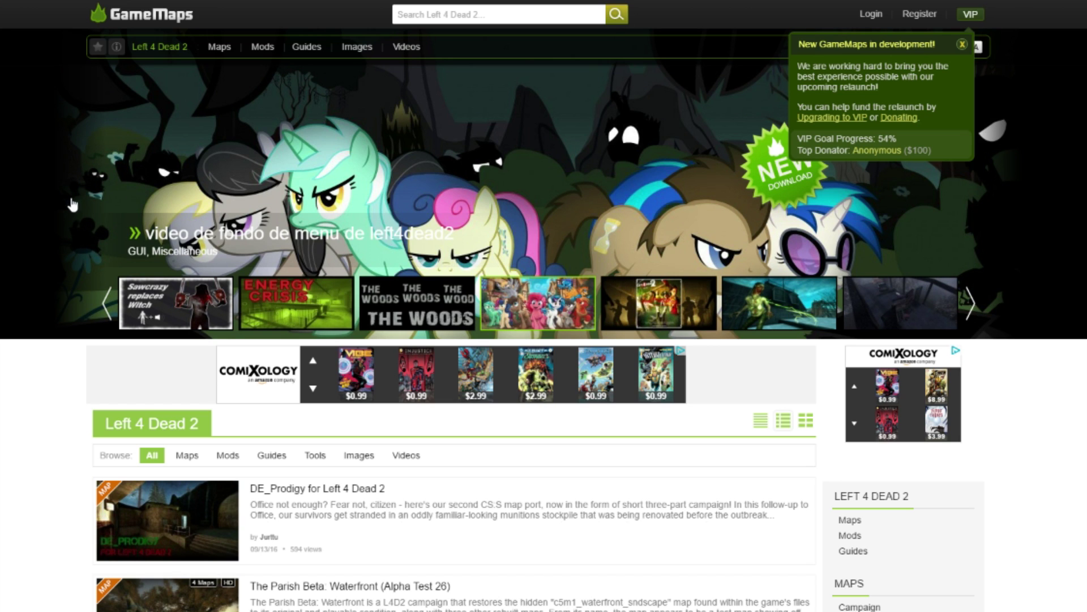
pyautogui.scroll(-5, 407, 362)
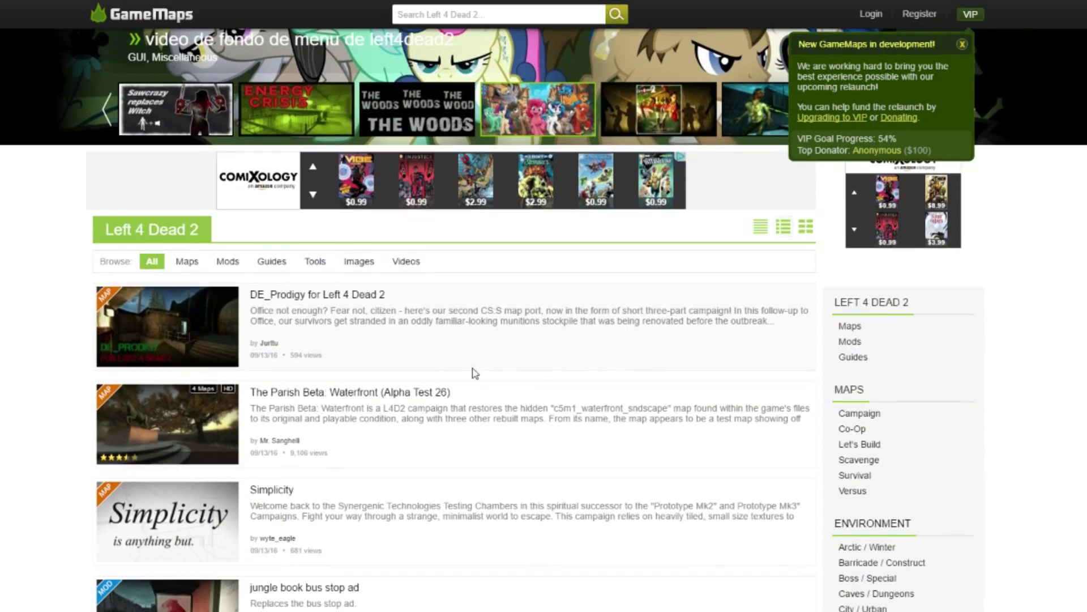
pyautogui.scroll(-4, 220, 316)
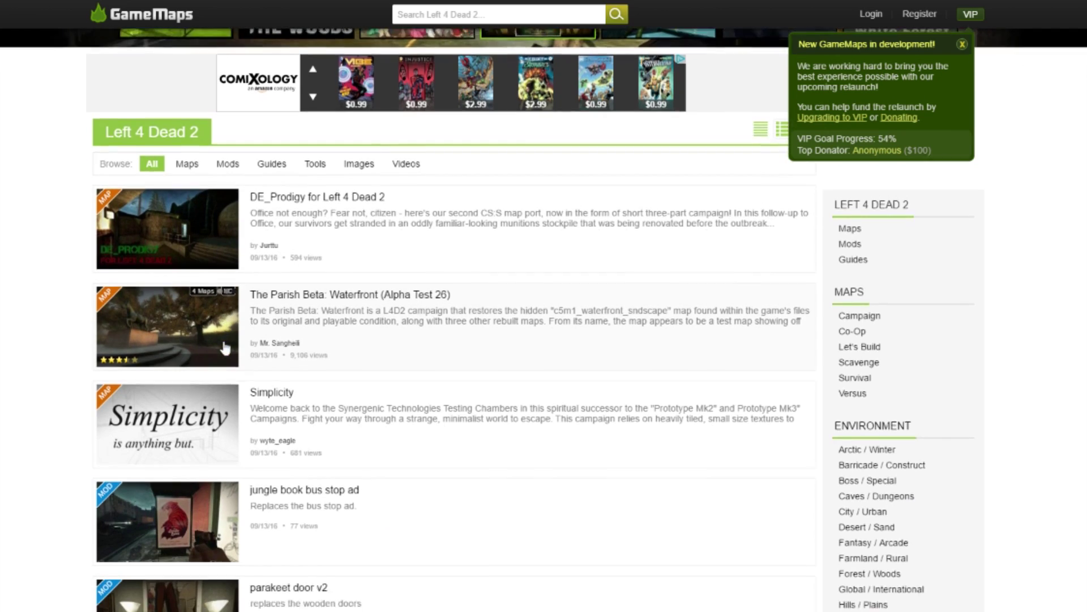
pyautogui.scroll(8, 199, 357)
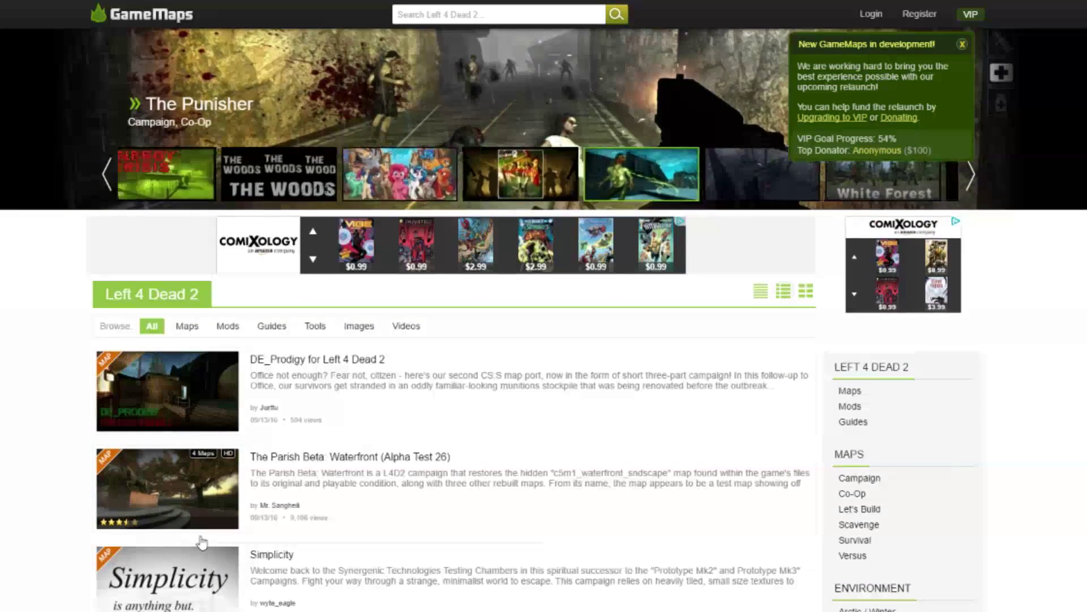
pyautogui.scroll(1, 110, 386)
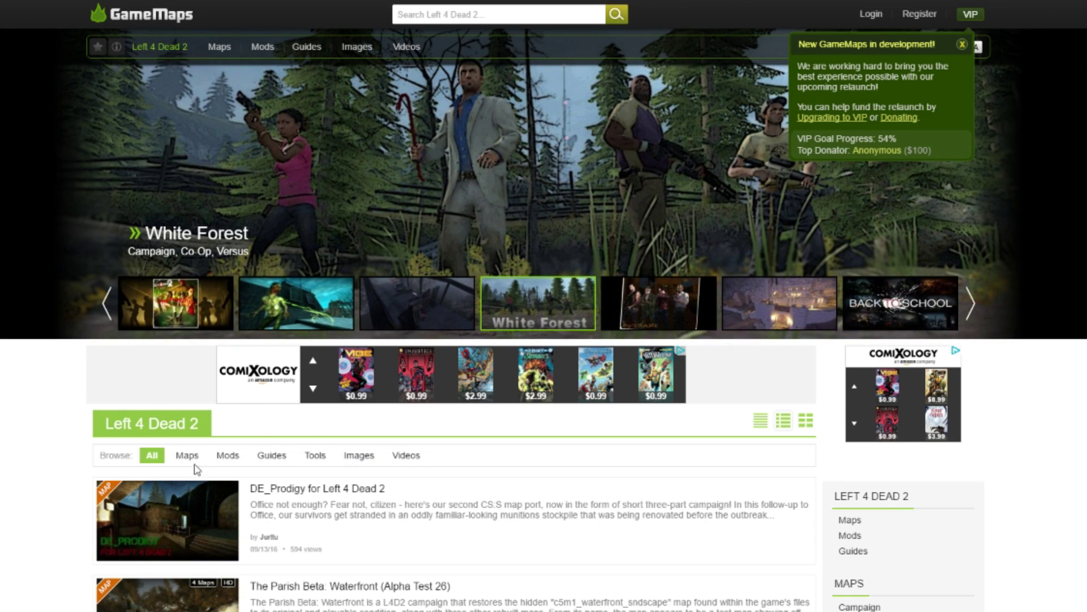
pyautogui.scroll(-1, 180, 469)
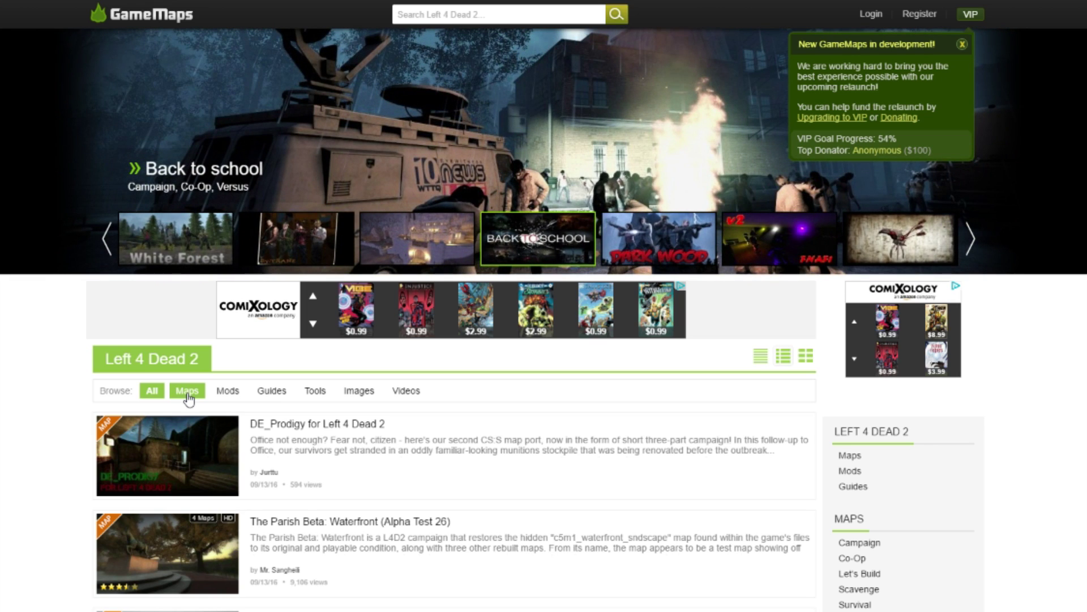
pyautogui.click(187, 395)
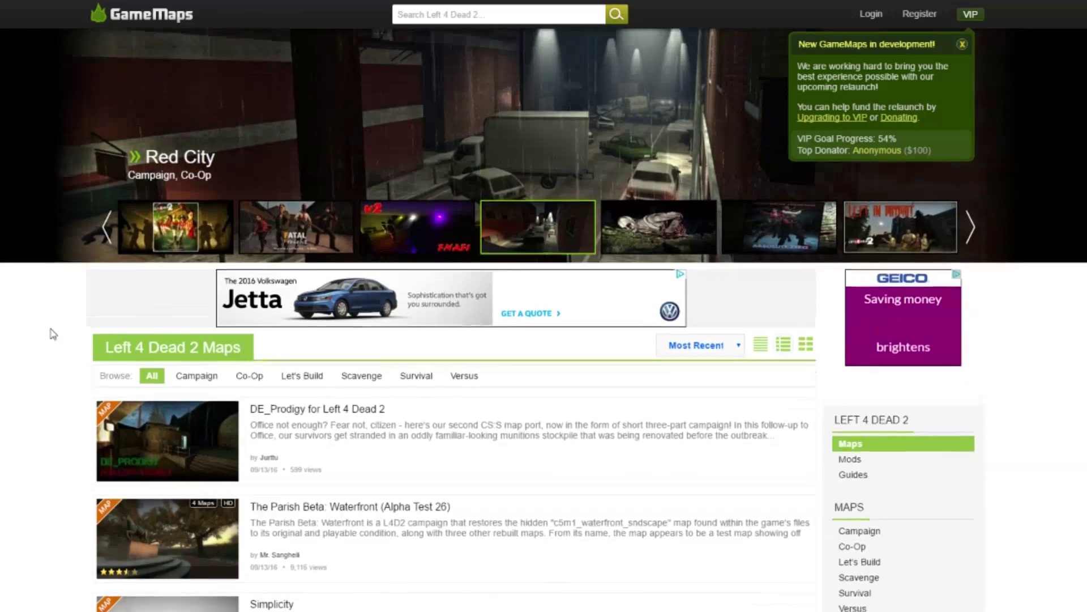
pyautogui.scroll(-5, 51, 334)
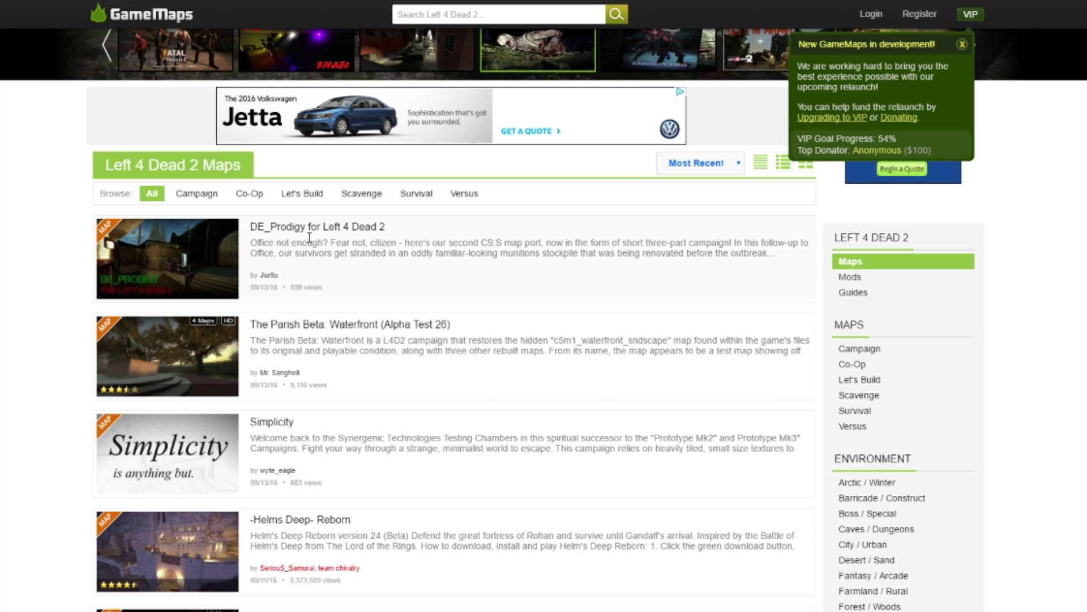
pyautogui.scroll(-1, 128, 296)
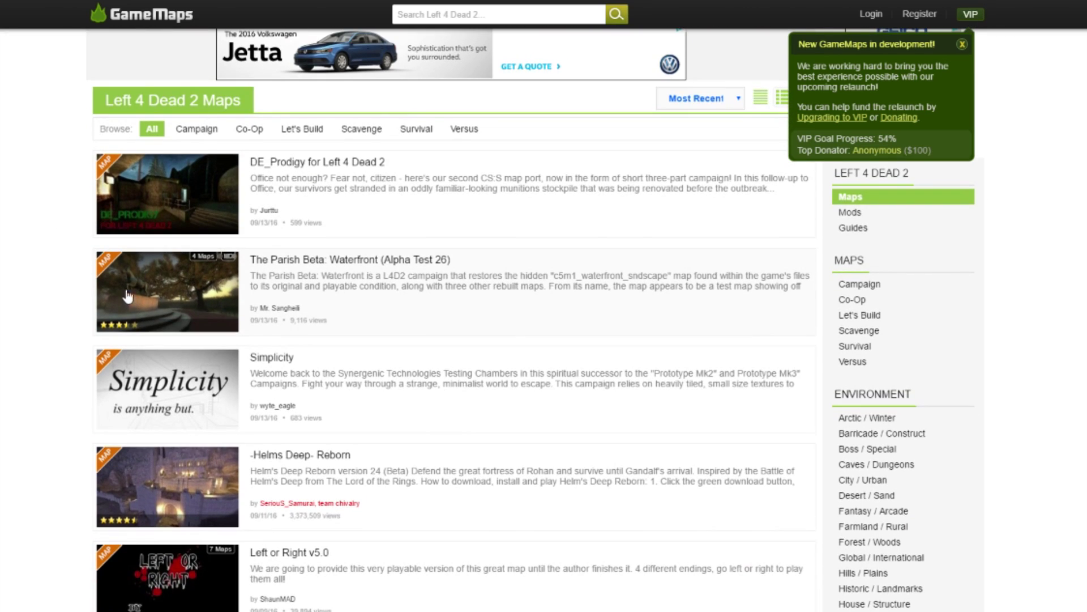
# Open the DE_Prodigy for Left 4 Dead 2 page and close the New GameMaps notice.
pyautogui.click(161, 175)
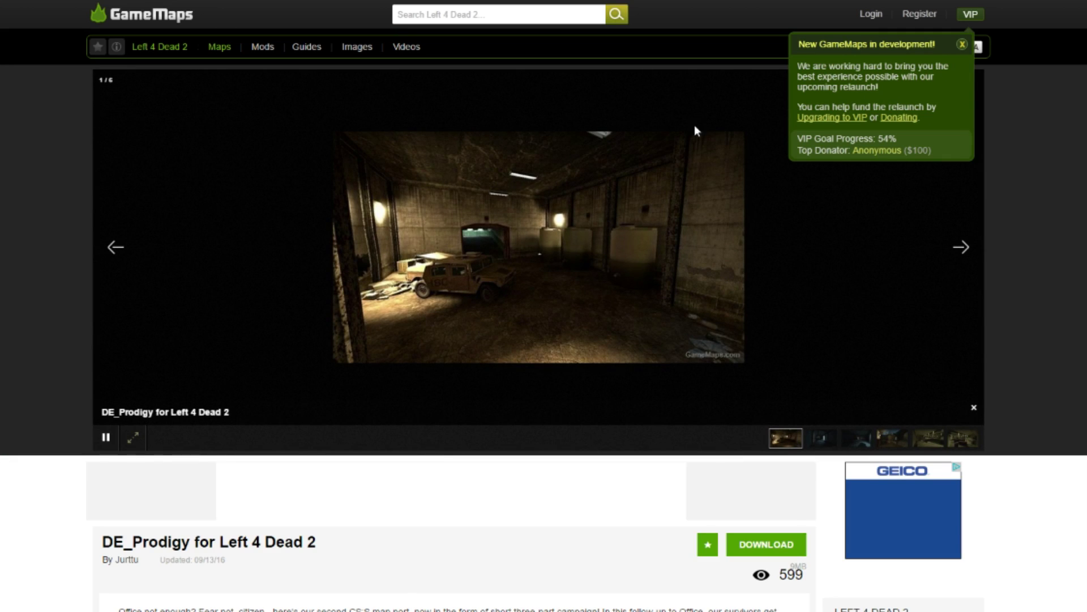
pyautogui.click(963, 45)
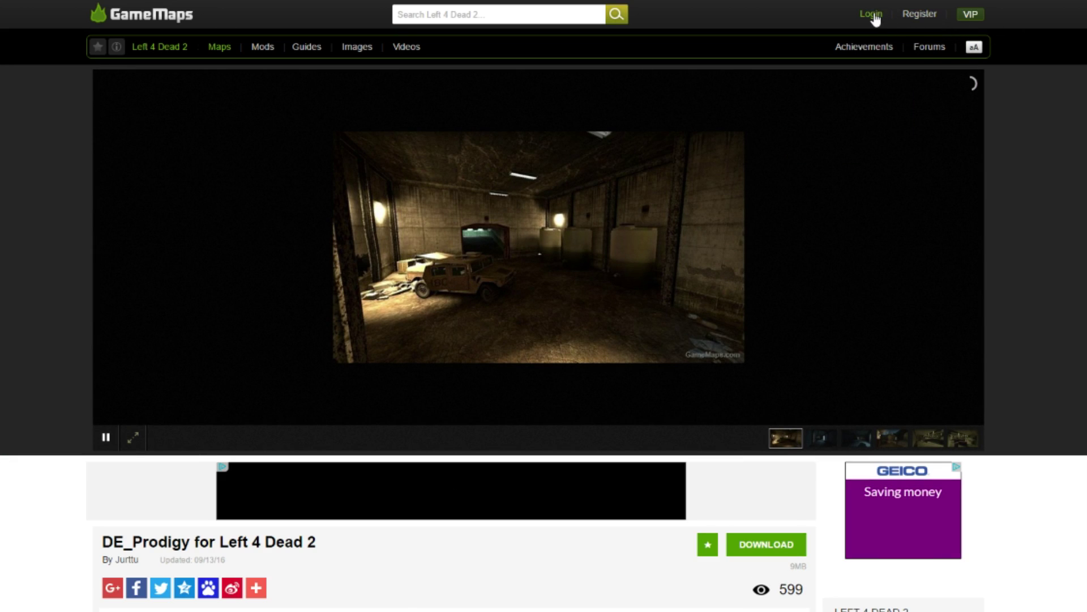
pyautogui.scroll(-2, 267, 190)
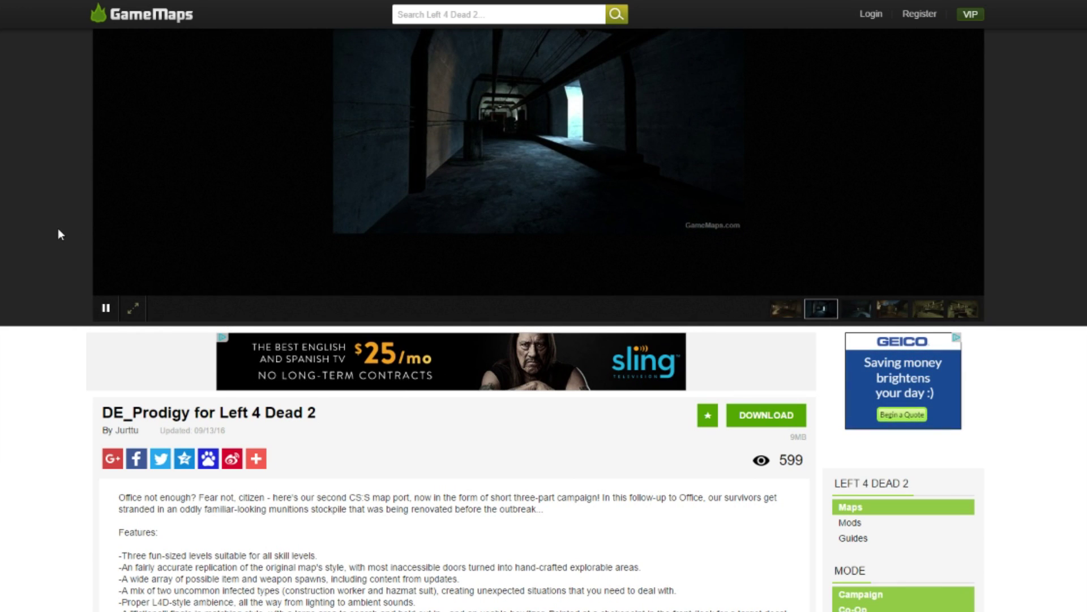
# Download the map from the Salt Lake City, USA mirror and continue to the file.
pyautogui.rightClick(756, 420)
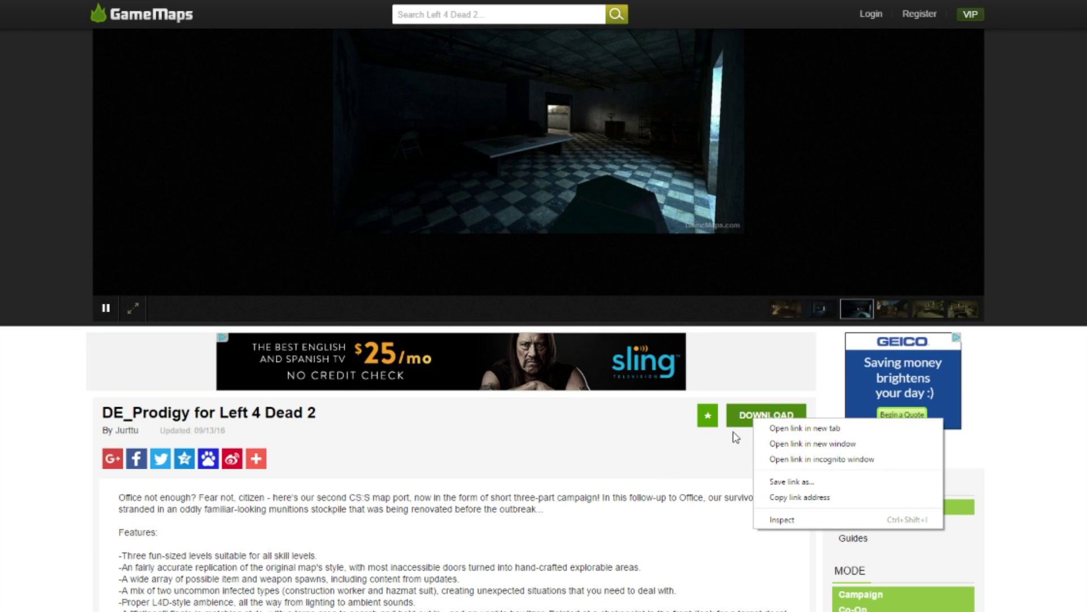
pyautogui.click(737, 436)
pyautogui.click(754, 419)
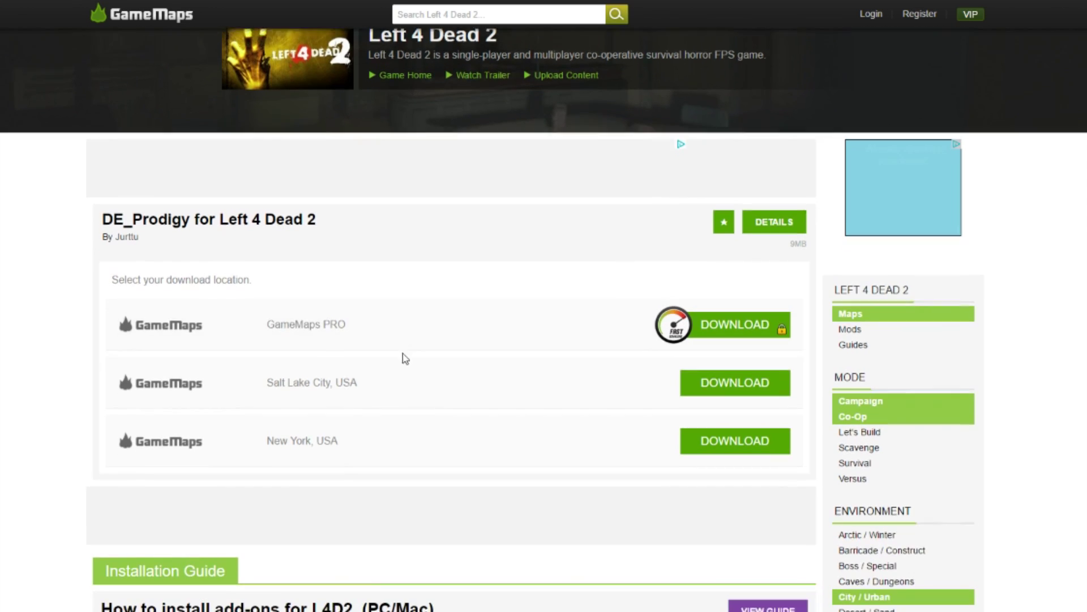
pyautogui.scroll(-1, 405, 358)
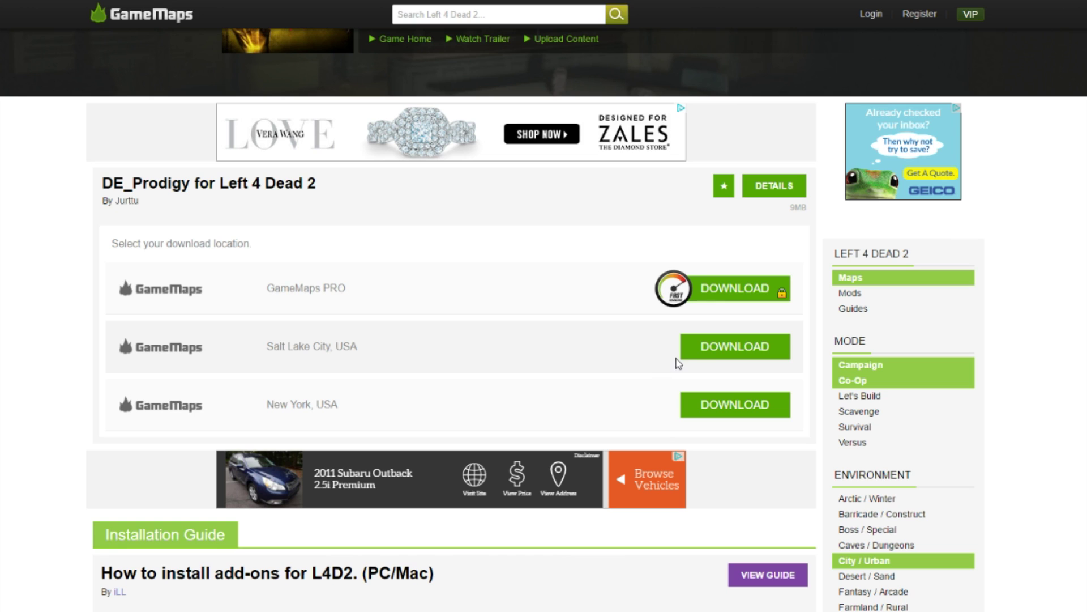
pyautogui.click(734, 348)
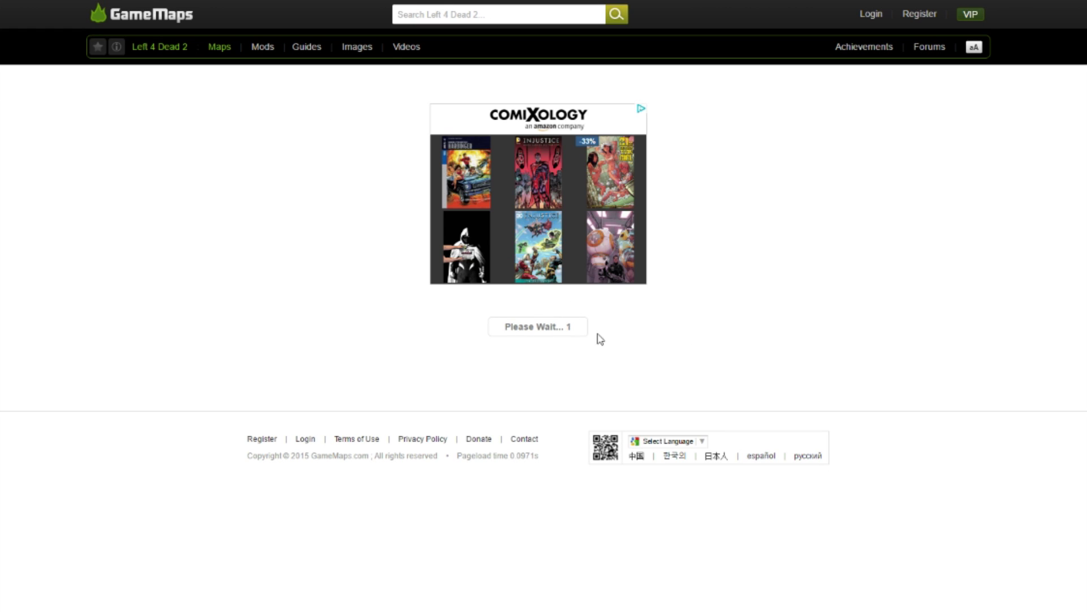
pyautogui.click(508, 331)
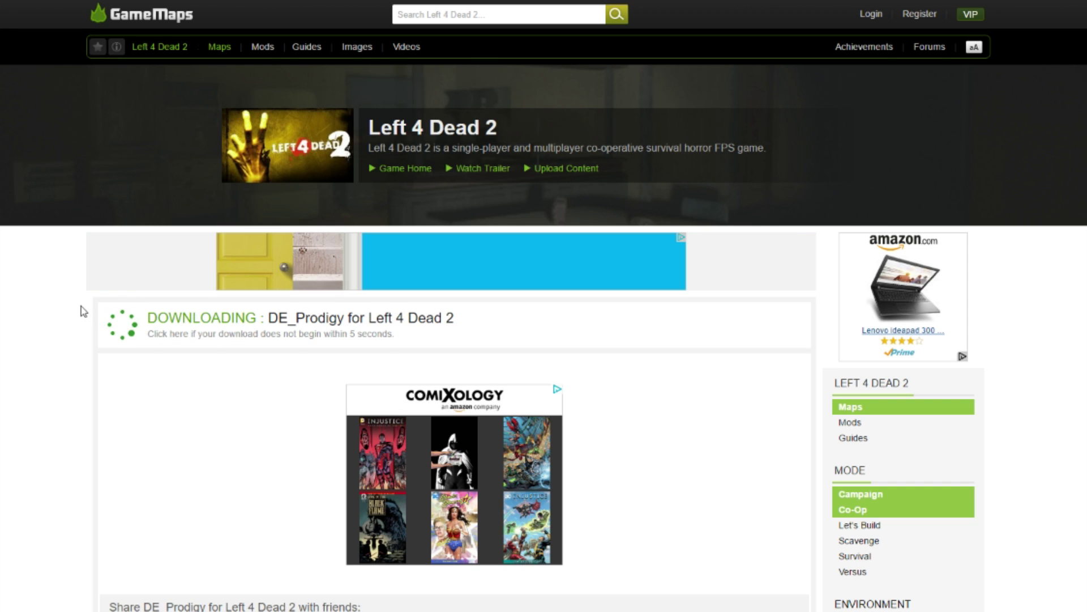
pyautogui.scroll(-1, 85, 303)
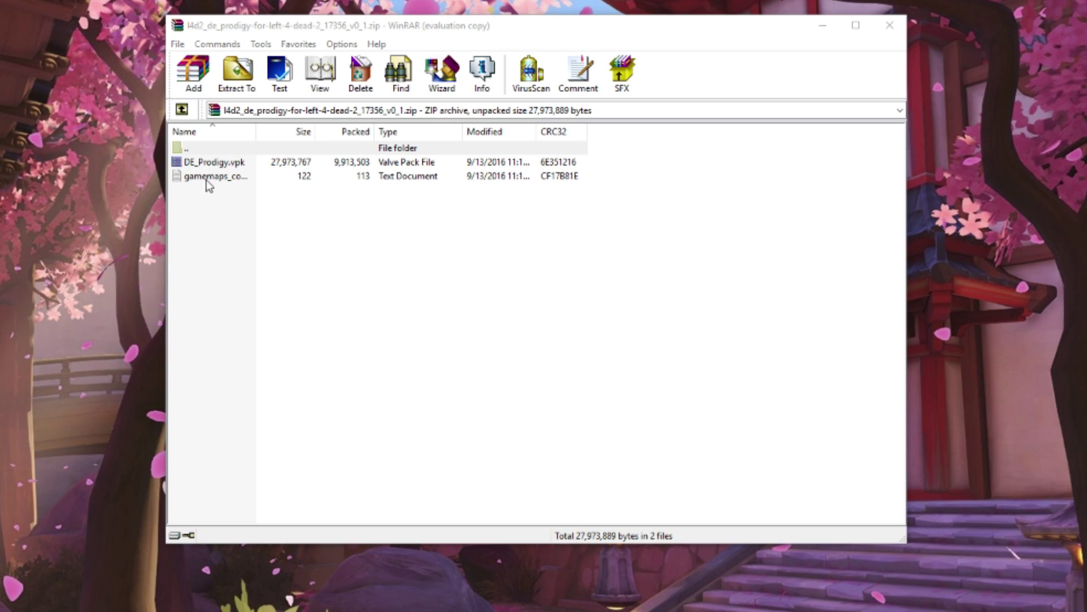
# Select DE_Prodigy.vpk in the archive and bring up the Extract To path dialog.
pyautogui.click(198, 164)
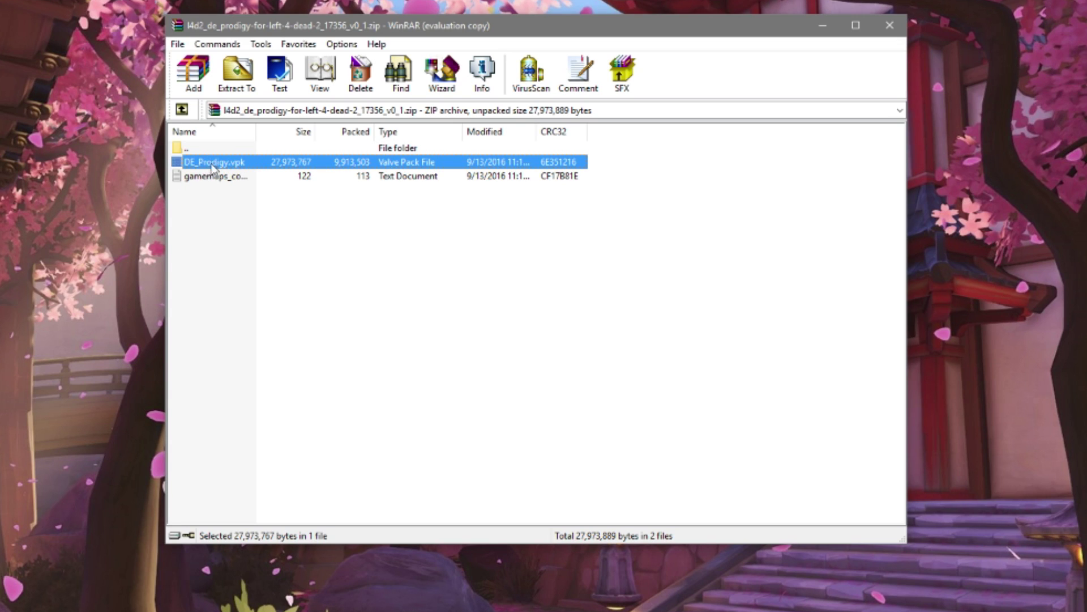
pyautogui.click(231, 90)
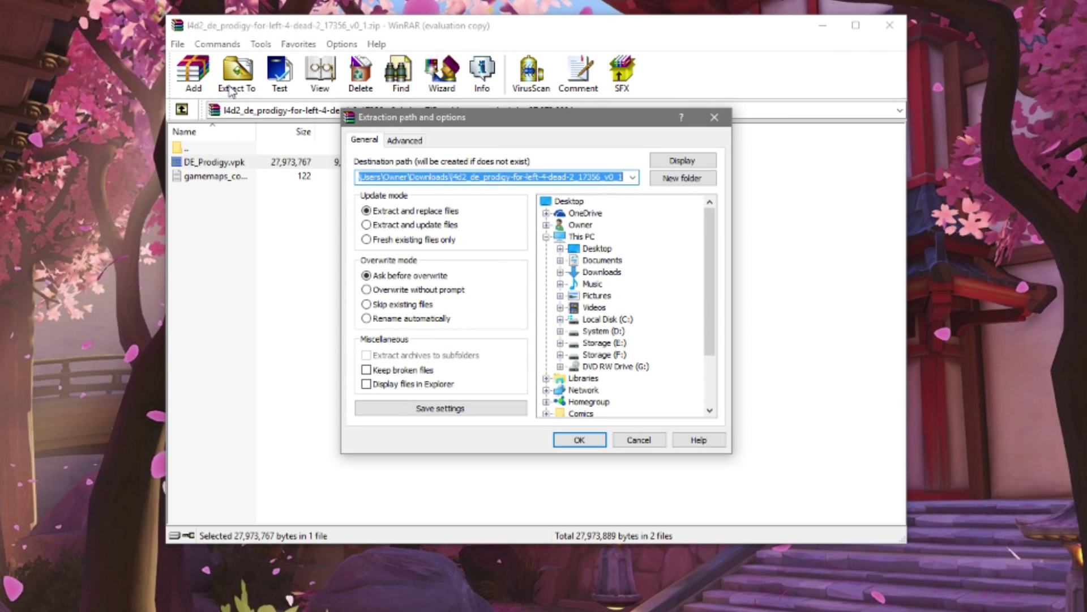
# Expand the folder tree on Storage (E:) down to Steam\steamapps\common.
pyautogui.click(633, 178)
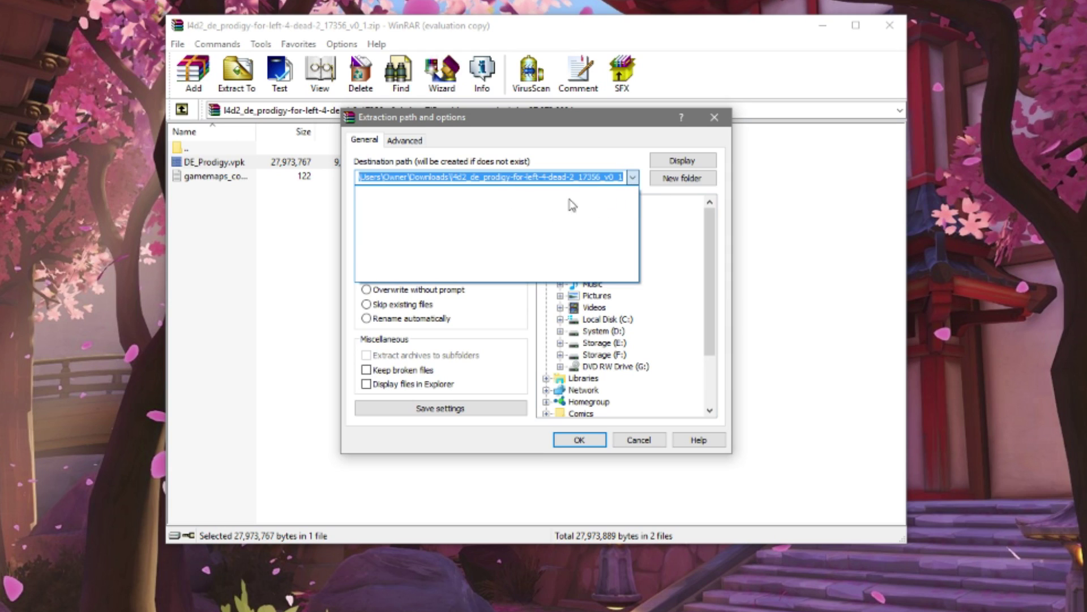
pyautogui.click(634, 178)
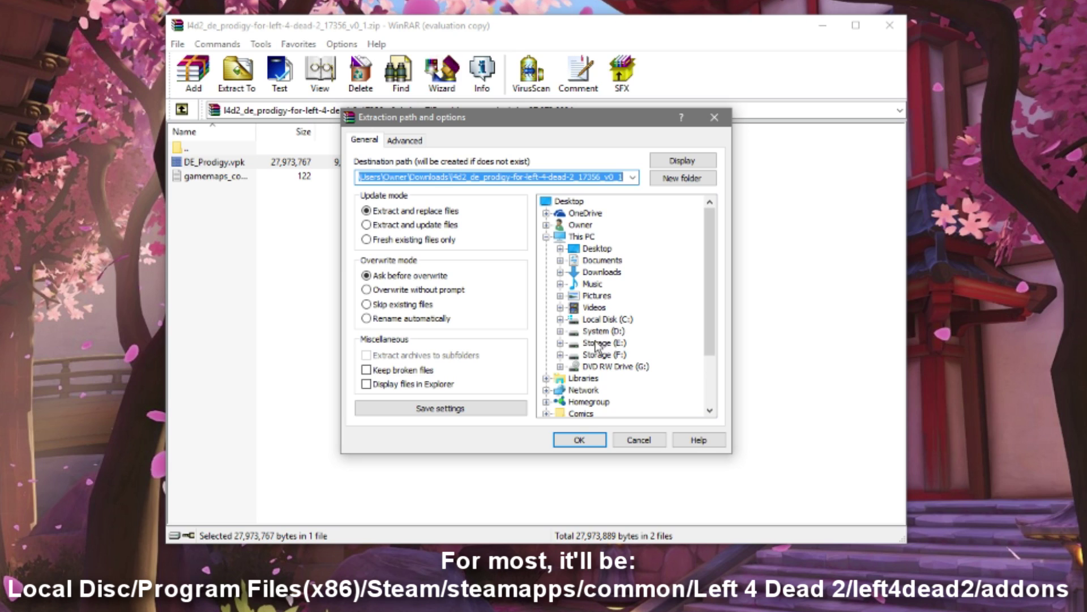
pyautogui.click(560, 343)
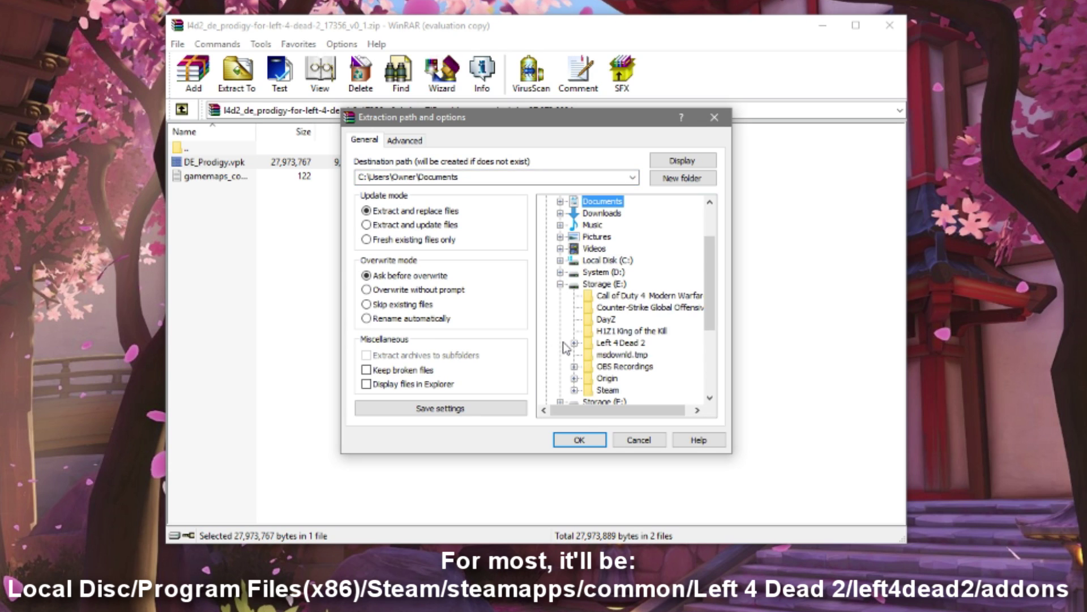
pyautogui.scroll(-2, 564, 347)
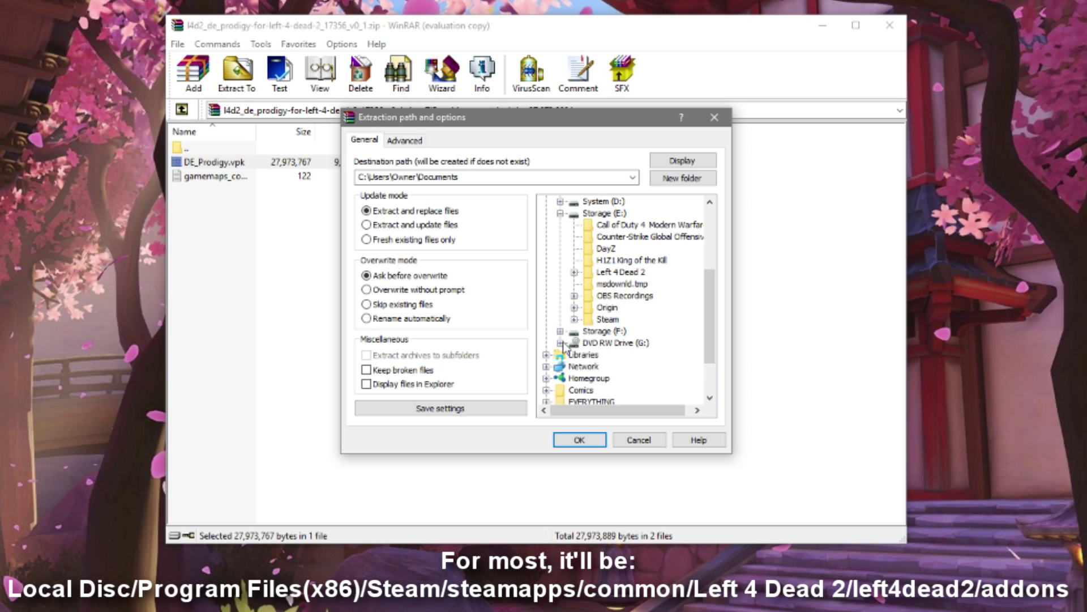
pyautogui.click(574, 319)
pyautogui.click(588, 331)
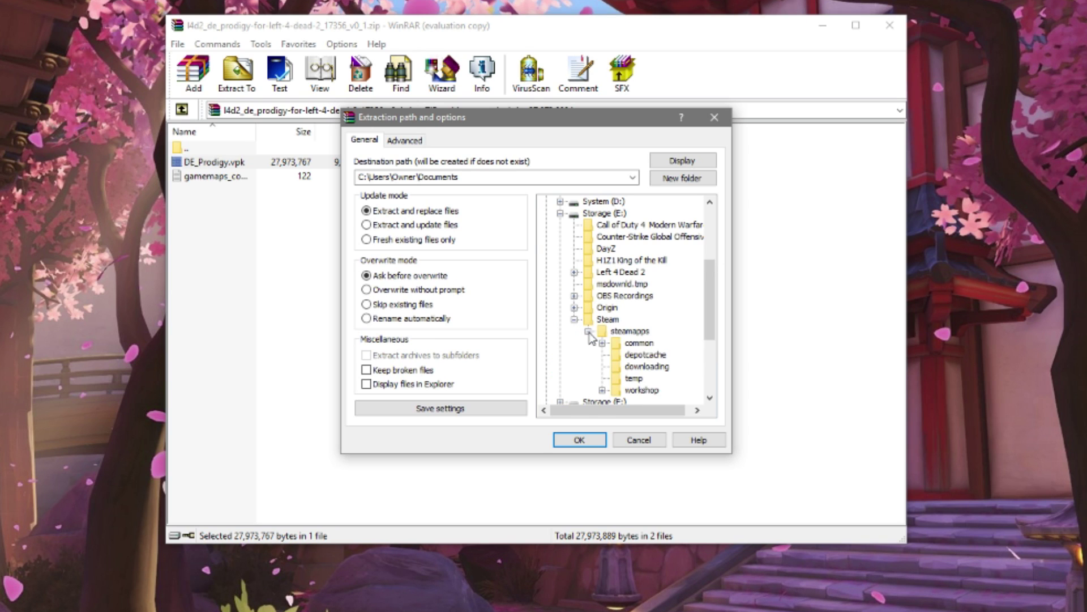
pyautogui.click(603, 344)
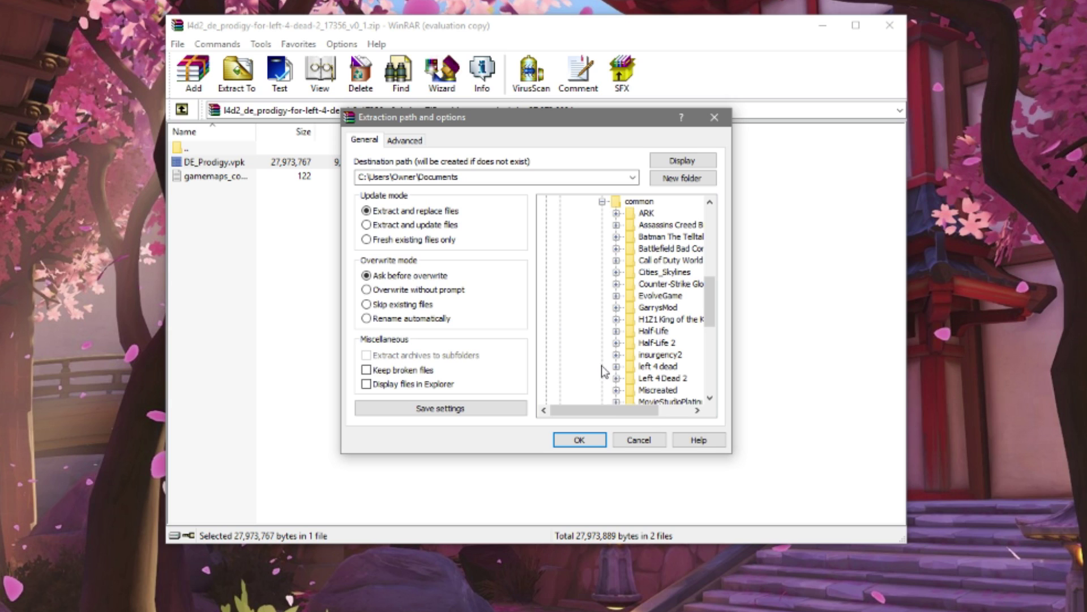
# Extract DE_Prodigy.vpk into Left 4 Dead 2\left4dead2\addons.
pyautogui.moveTo(606, 413); pyautogui.dragTo(640, 418)
pyautogui.scroll(-1, 617, 368)
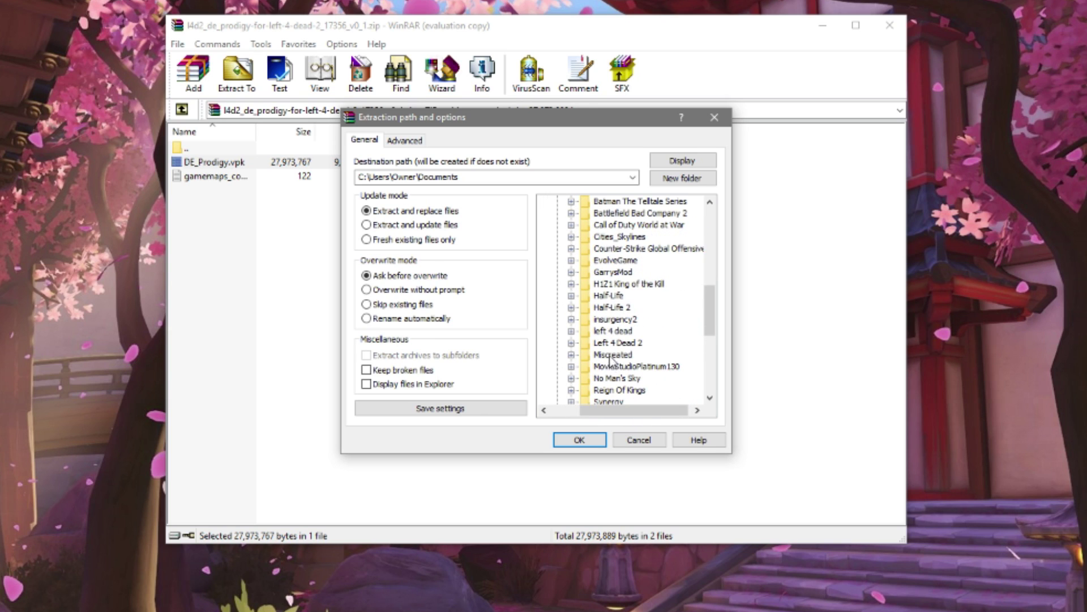
pyautogui.click(571, 343)
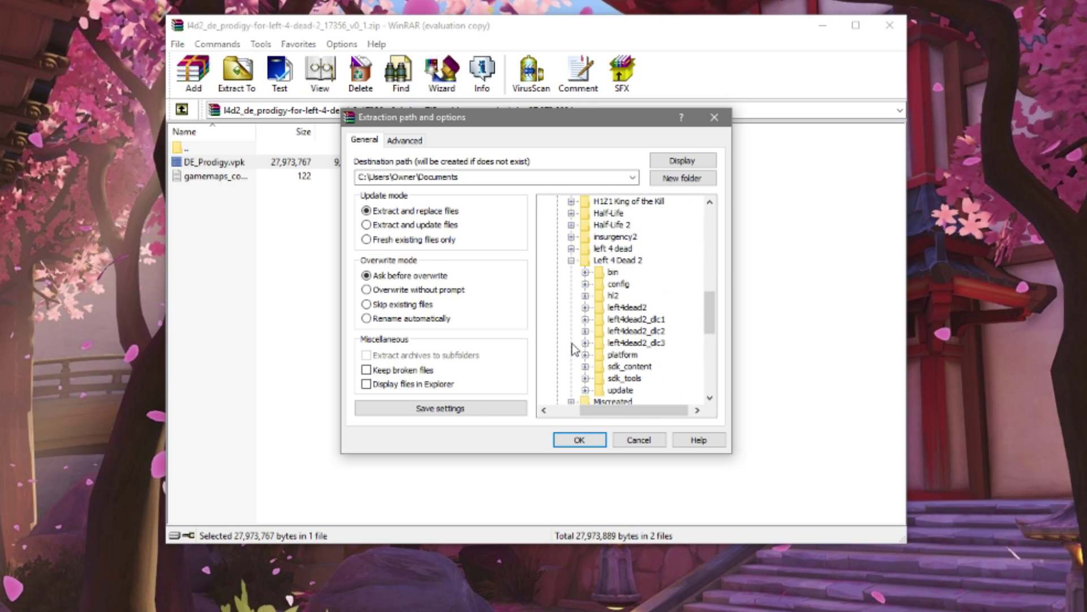
pyautogui.click(585, 307)
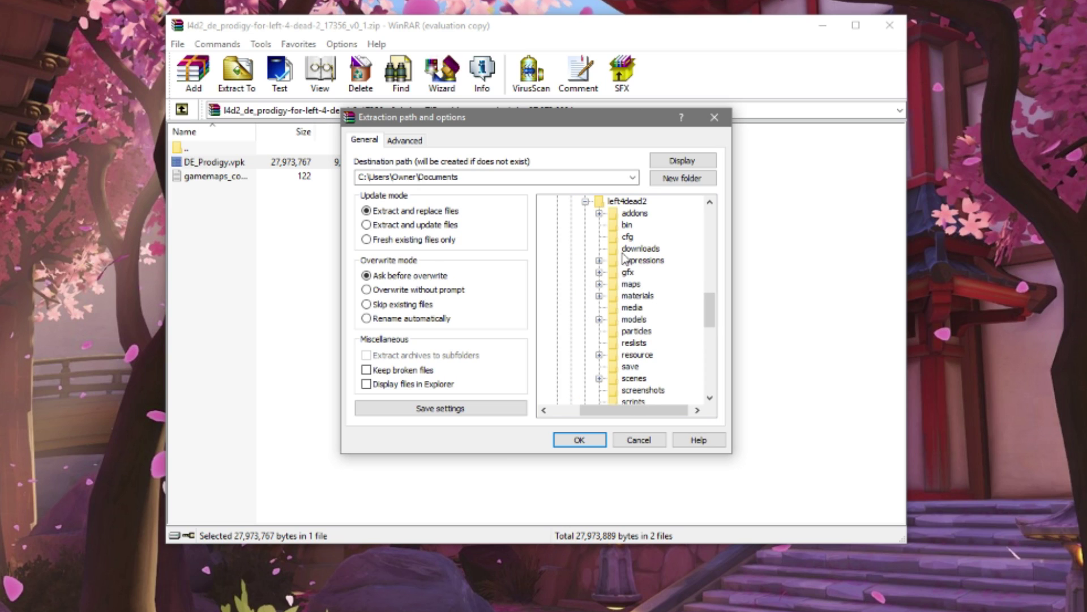
pyautogui.click(635, 214)
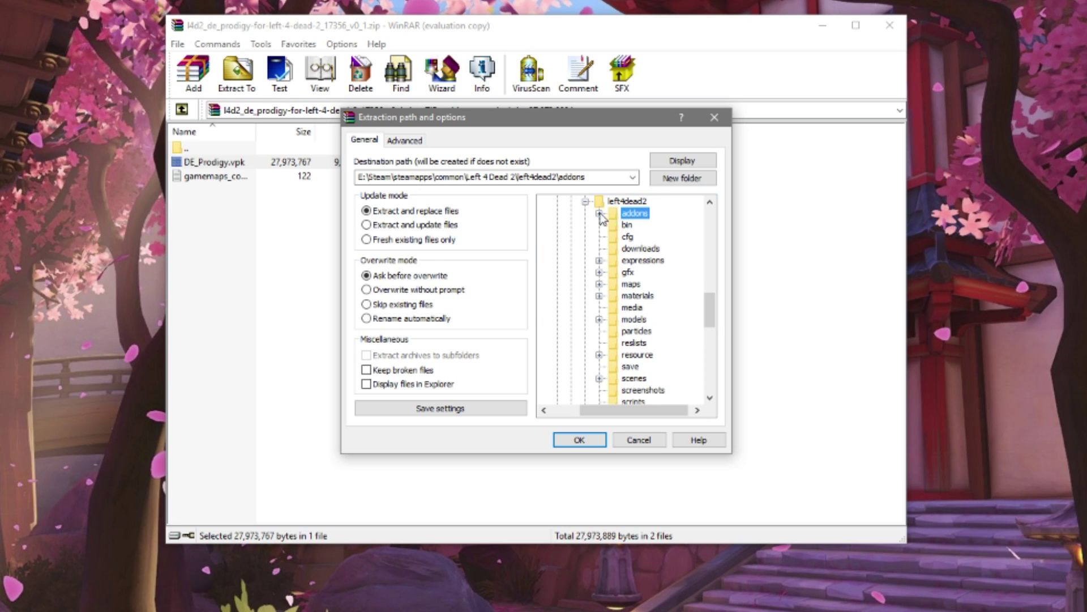
pyautogui.click(590, 441)
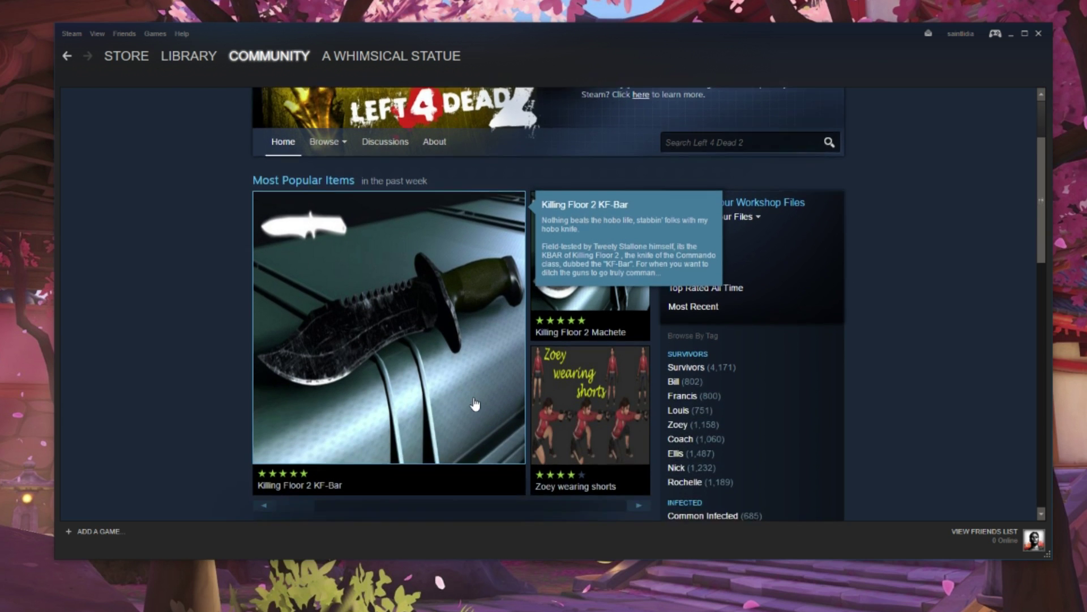
# Browse the Left 4 Dead 2 Workshop's Most Popular items and scroll down to AK-12 Betrayal.
pyautogui.scroll(-2, 619, 413)
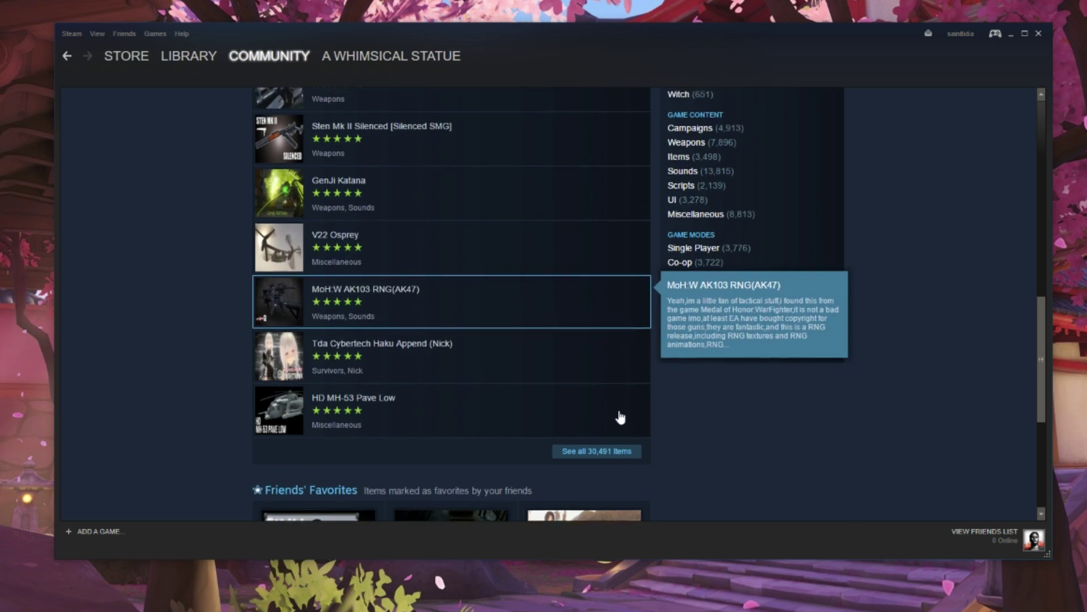
pyautogui.scroll(9, 619, 412)
pyautogui.scroll(3, 619, 413)
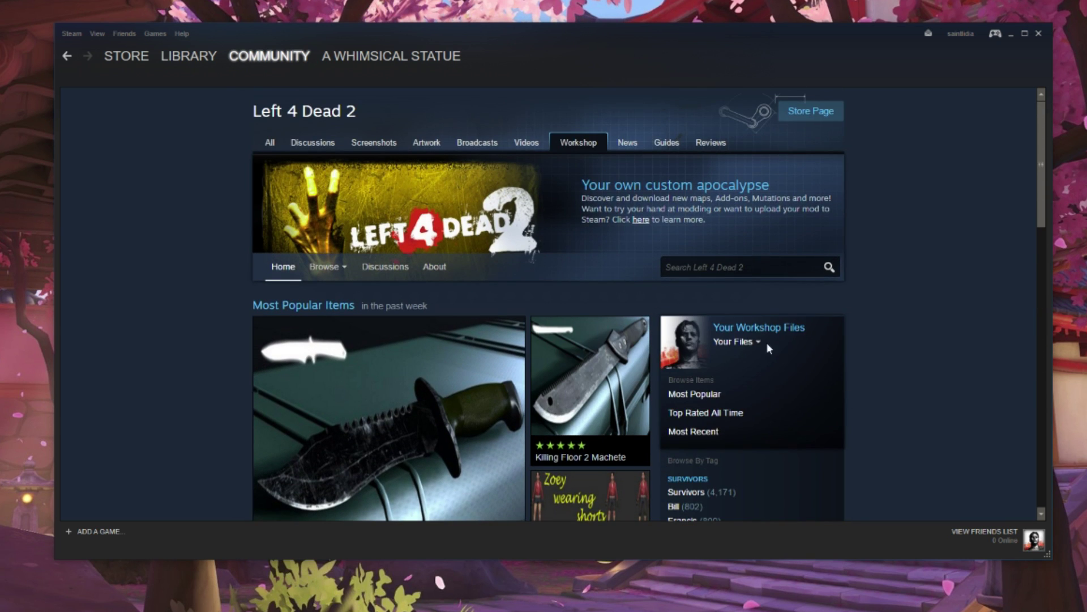
pyautogui.click(693, 397)
pyautogui.scroll(-5, 698, 396)
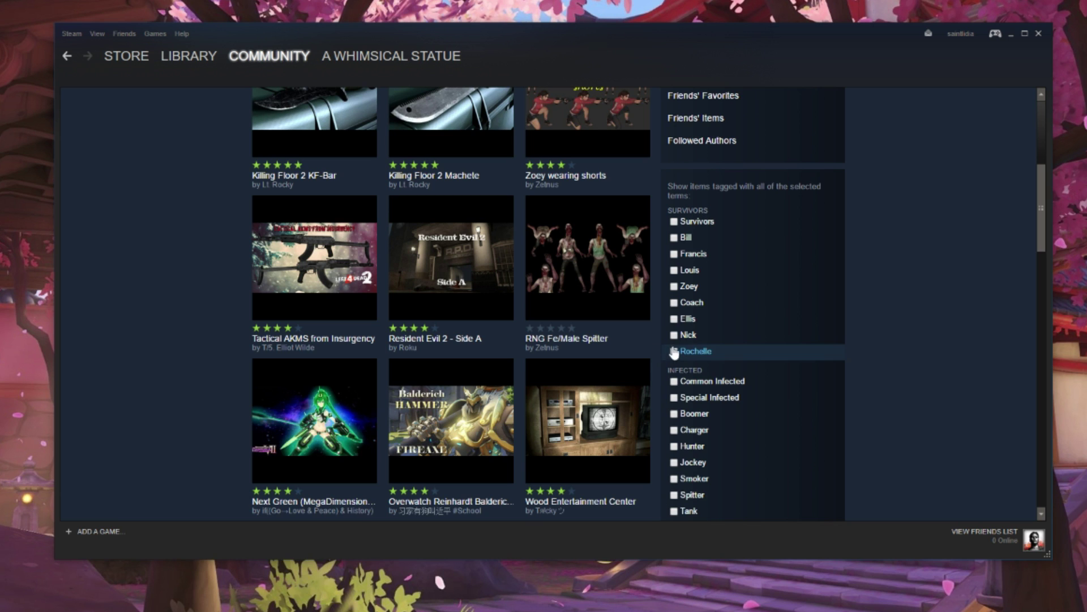
pyautogui.scroll(-3, 691, 356)
pyautogui.scroll(-4, 689, 353)
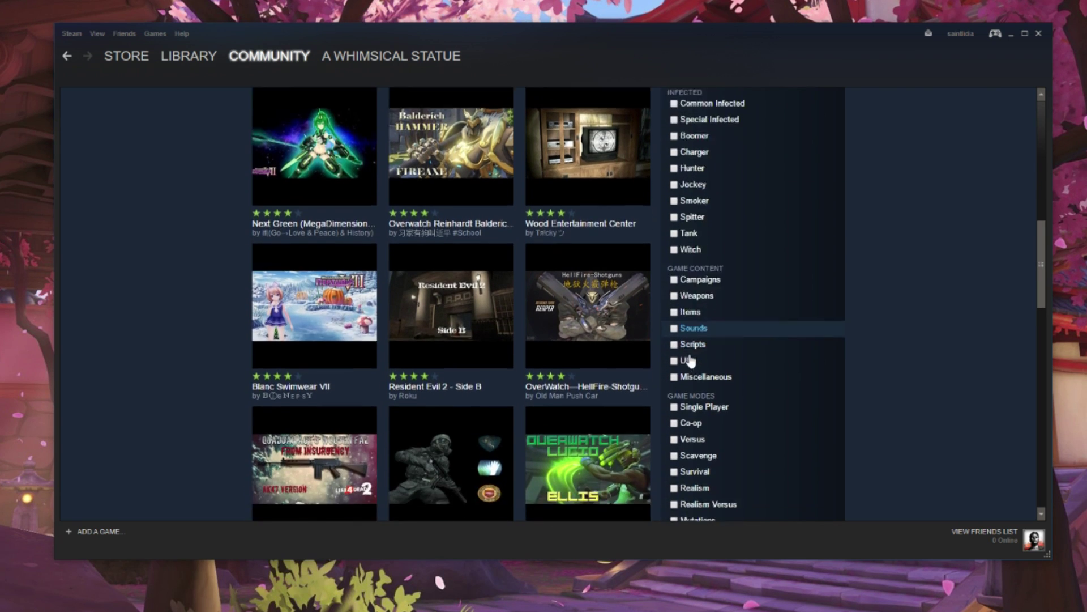
pyautogui.scroll(-1, 798, 405)
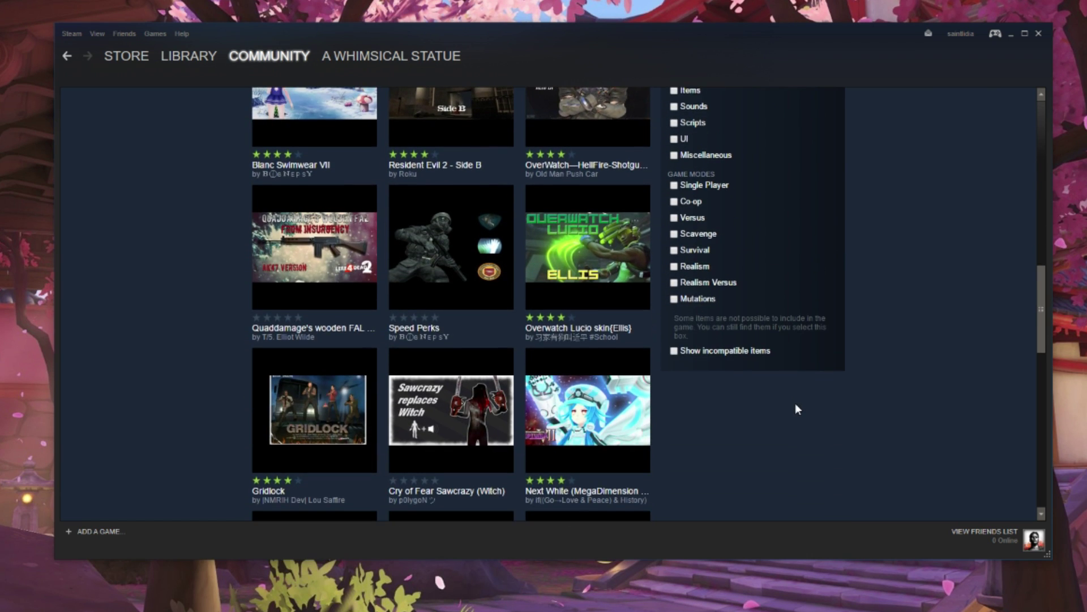
pyautogui.scroll(-3, 796, 409)
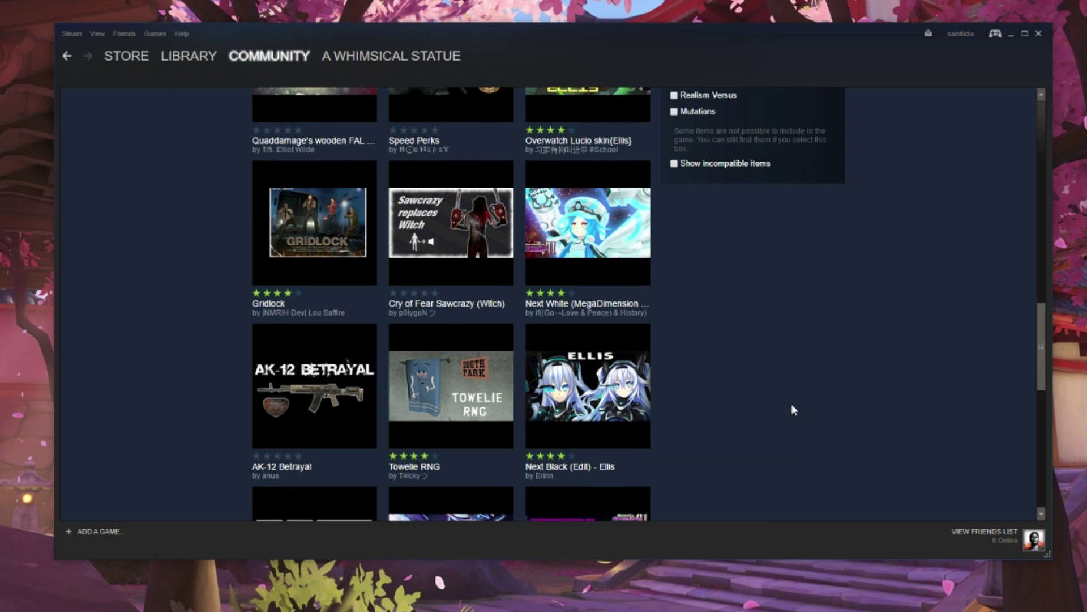
pyautogui.scroll(-3, 790, 403)
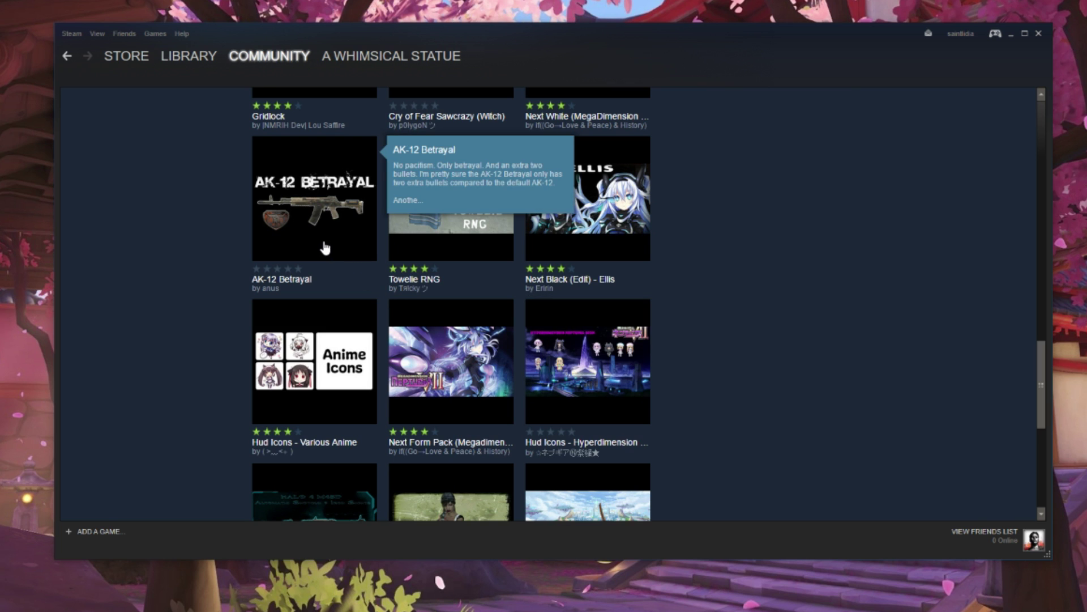
# Open the AK-12 Betrayal item page and subscribe to the mod.
pyautogui.click(318, 246)
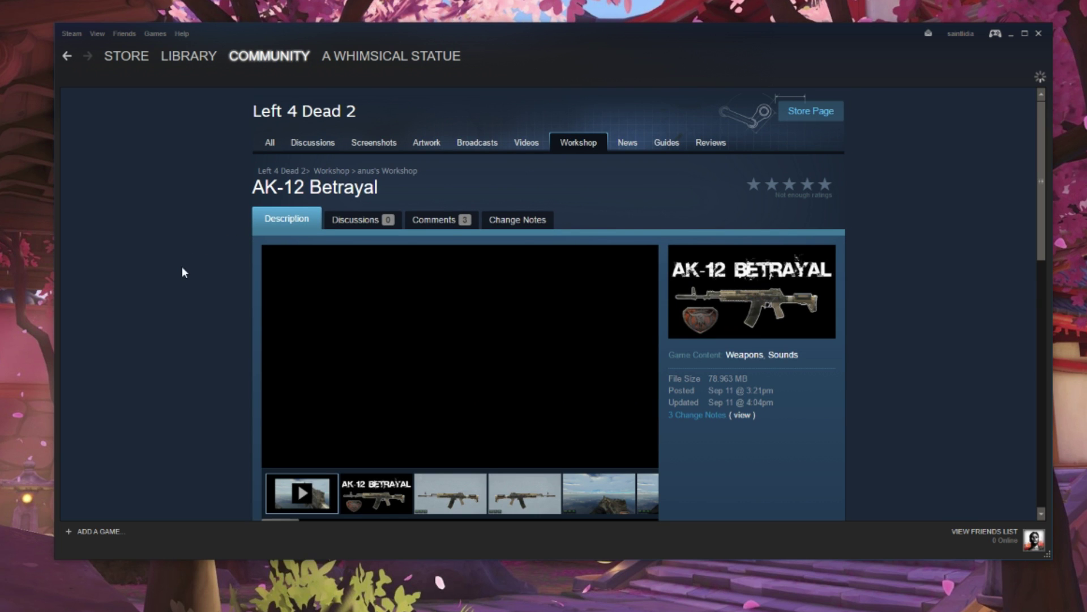
pyautogui.scroll(-3, 184, 270)
pyautogui.scroll(2, 218, 315)
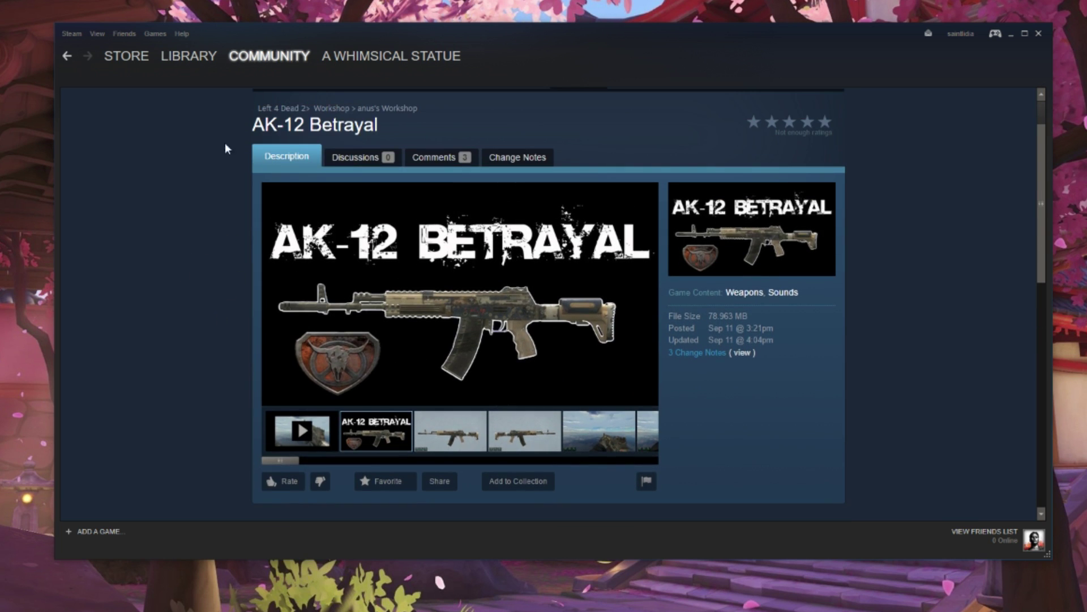
pyautogui.scroll(-3, 205, 286)
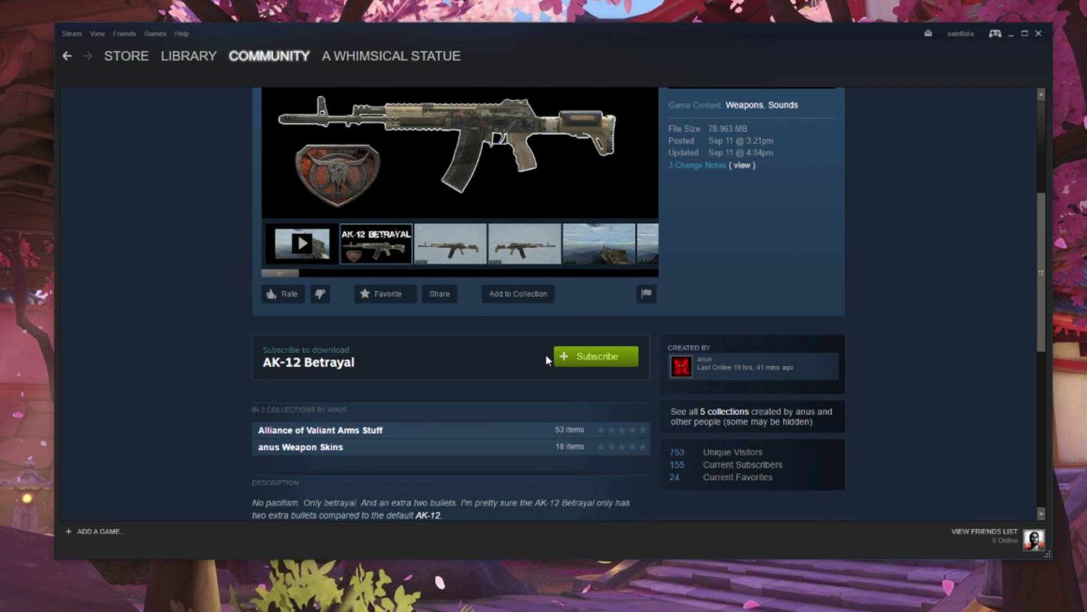
pyautogui.click(566, 361)
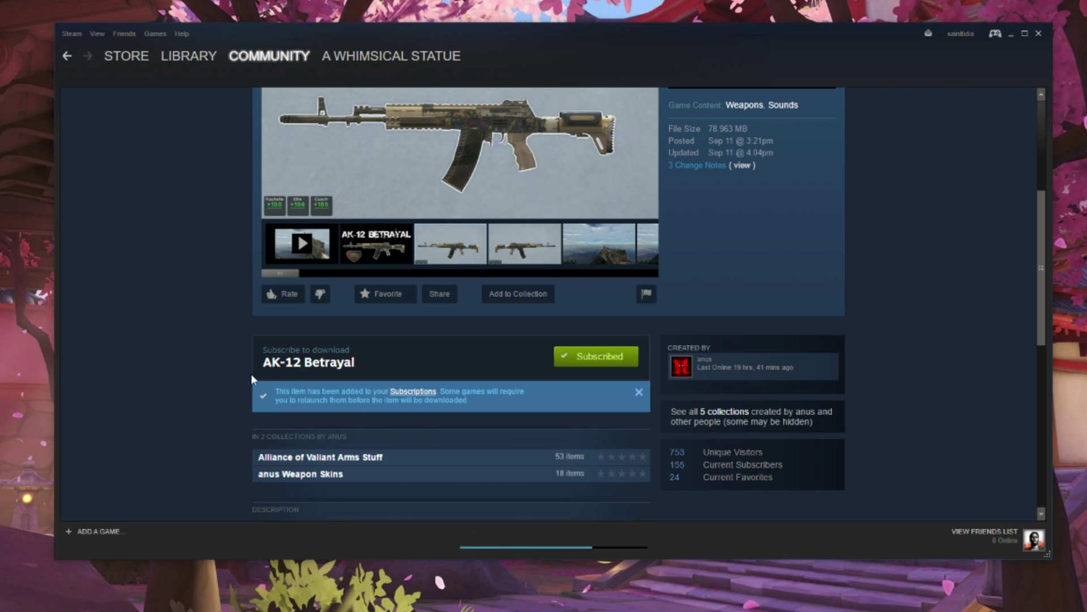
pyautogui.scroll(5, 223, 391)
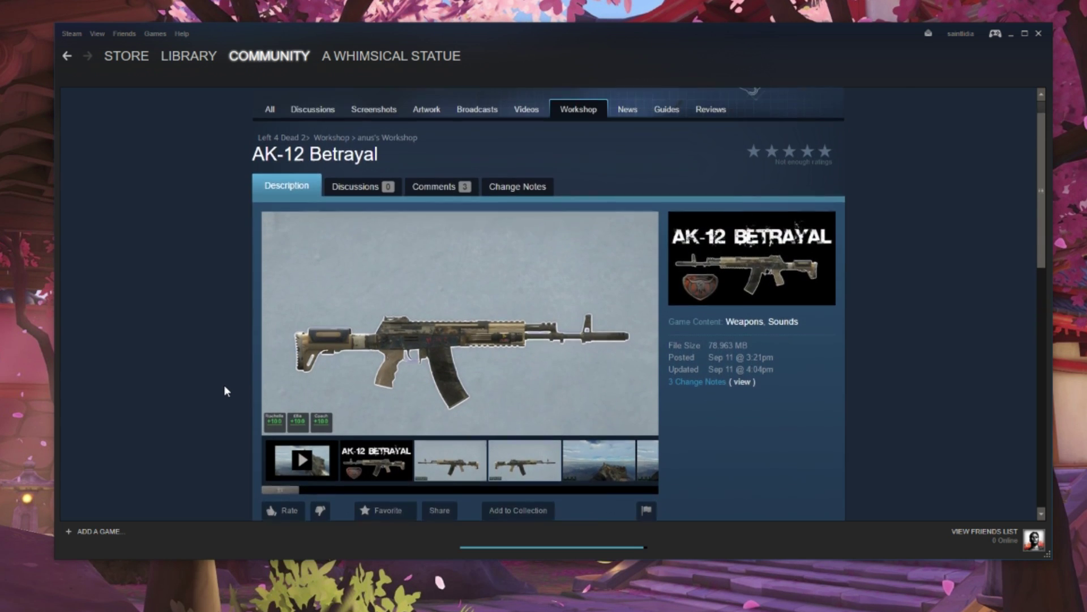